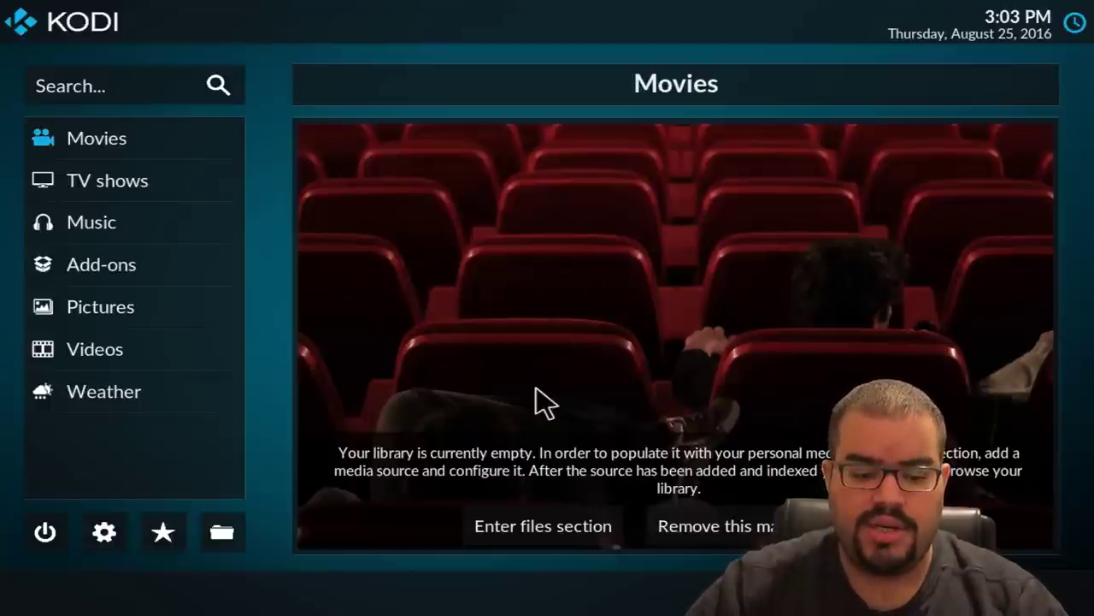
pyautogui.click(227, 531)
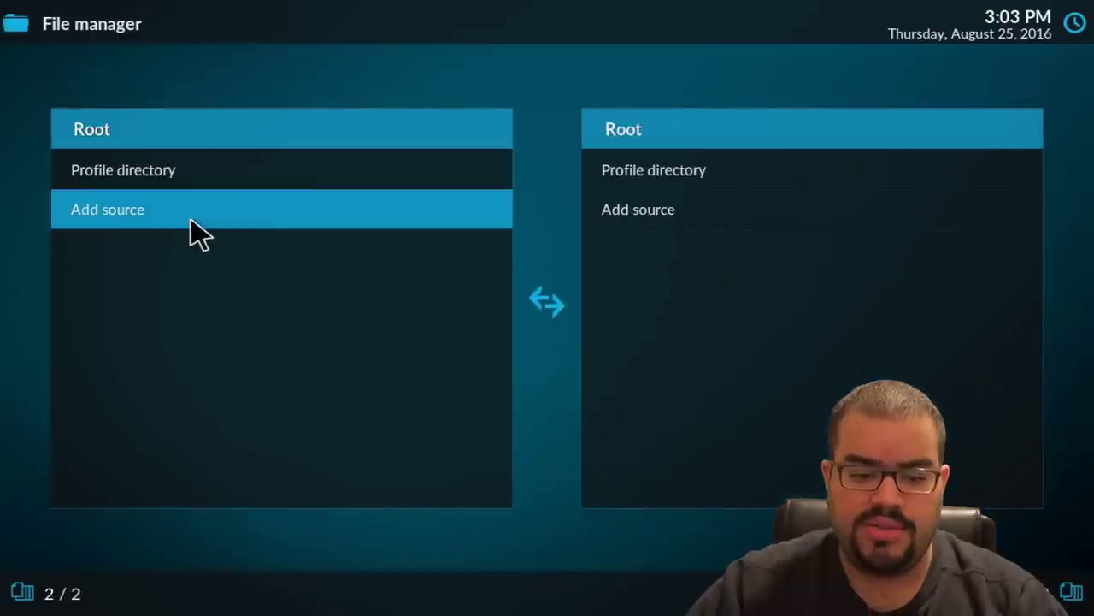
pyautogui.click(192, 220)
pyautogui.click(421, 199)
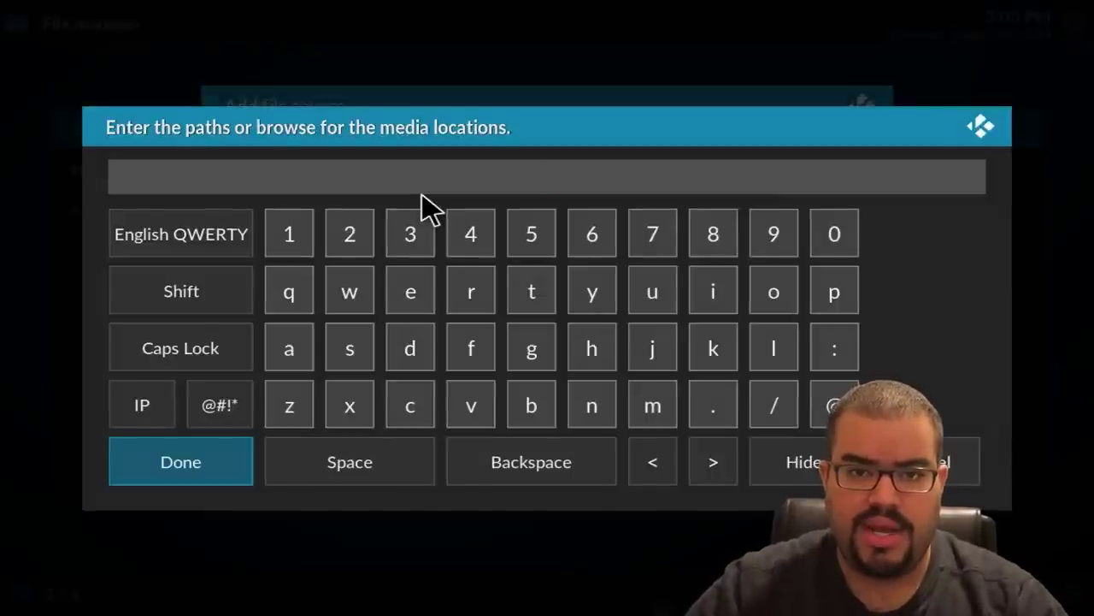
pyautogui.write('http')
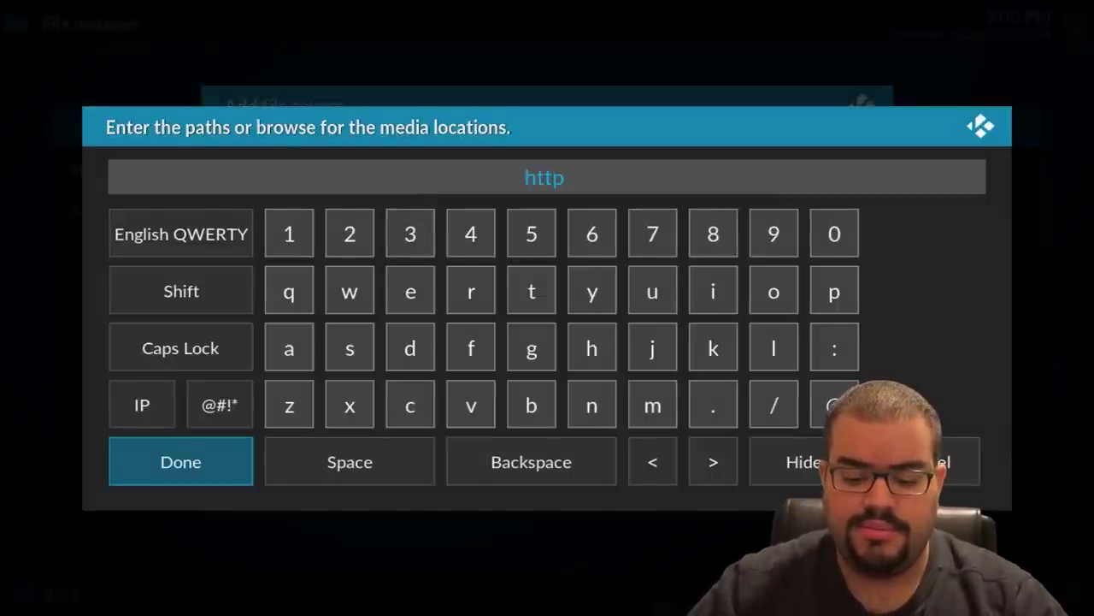
pyautogui.write('://l')
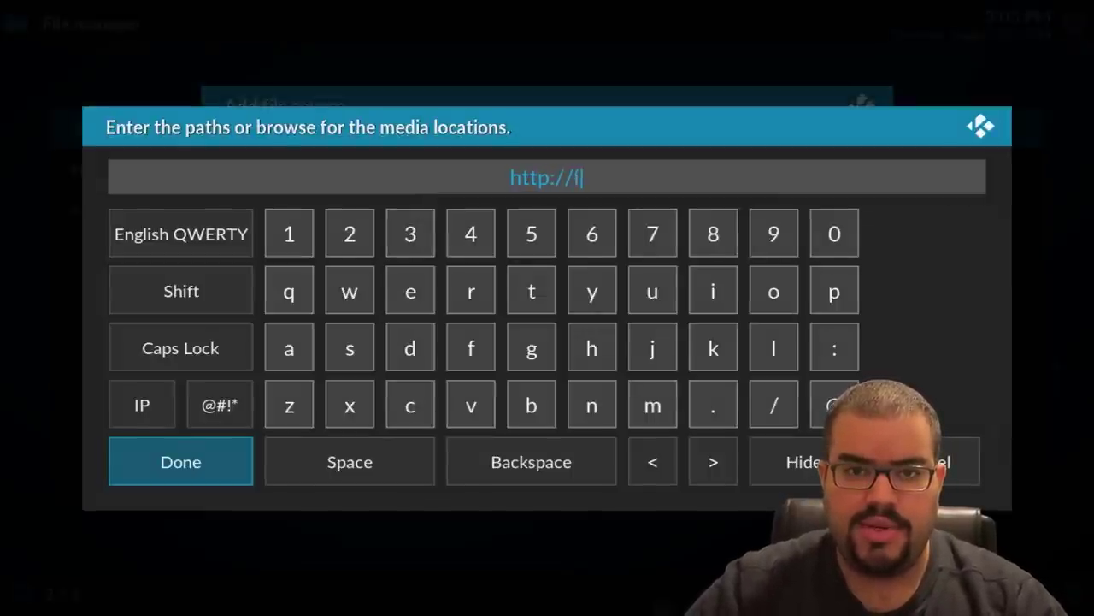
pyautogui.write('btechtips.')
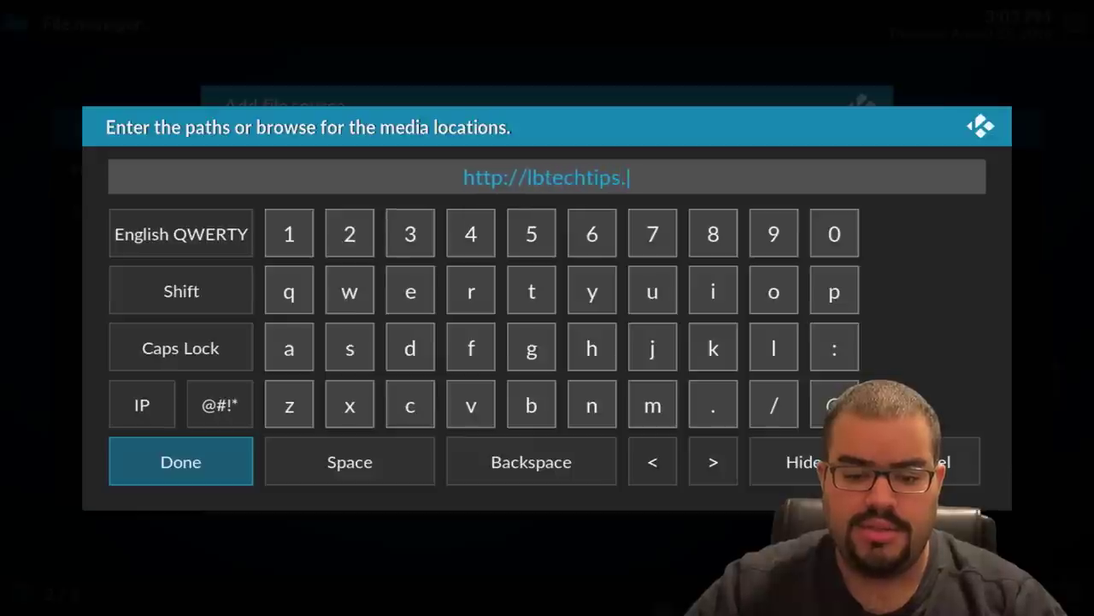
pyautogui.write('com/krypton')
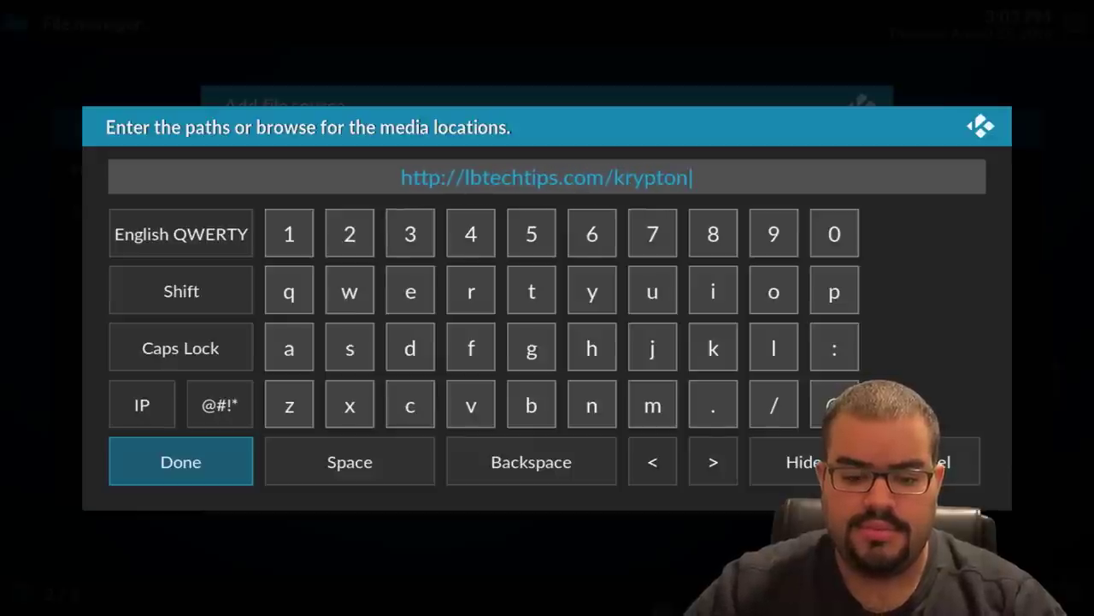
pyautogui.press('Return')
# - Name the source 'Krypton Repository', save it, and return to the home screen
pyautogui.click(527, 395)
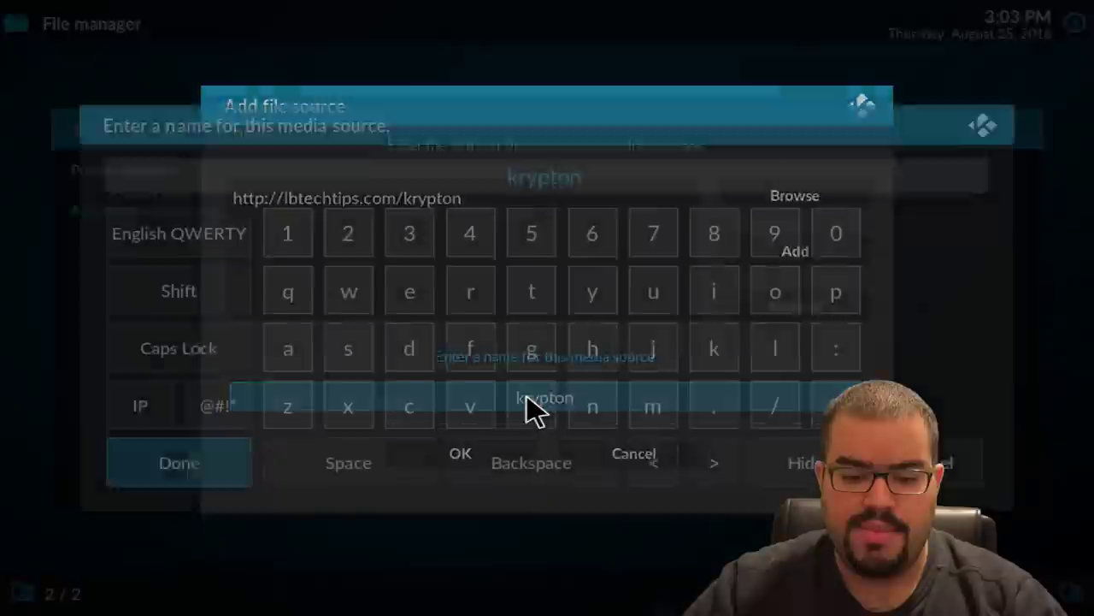
pyautogui.press('BackSpace')
pyautogui.press('BackSpace')
pyautogui.press('BackSpace')
pyautogui.write('Krypt')
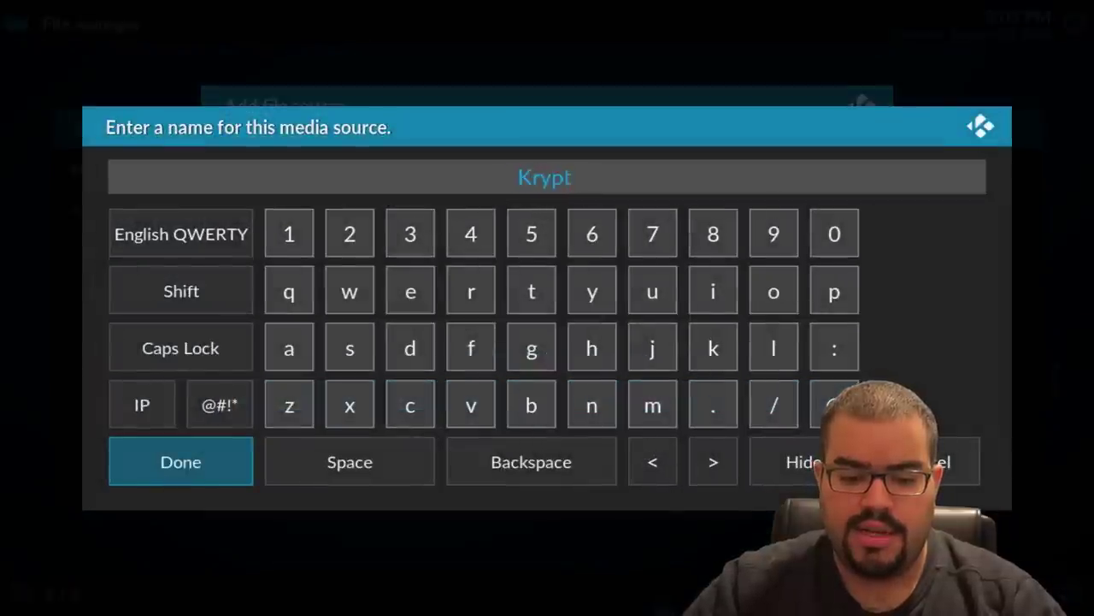
pyautogui.write('on Repositor')
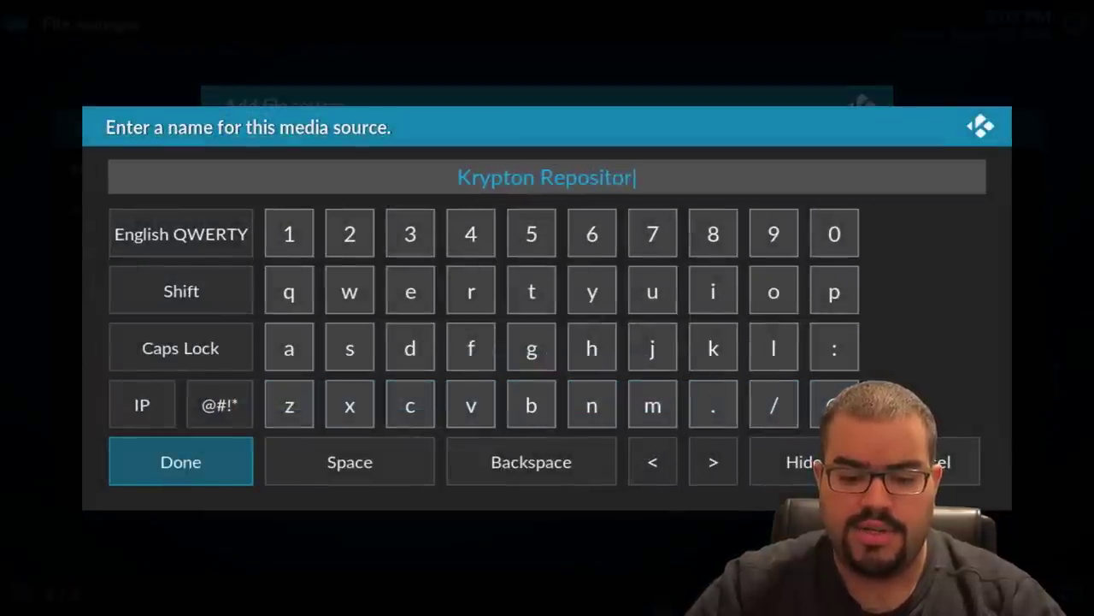
pyautogui.write('y')
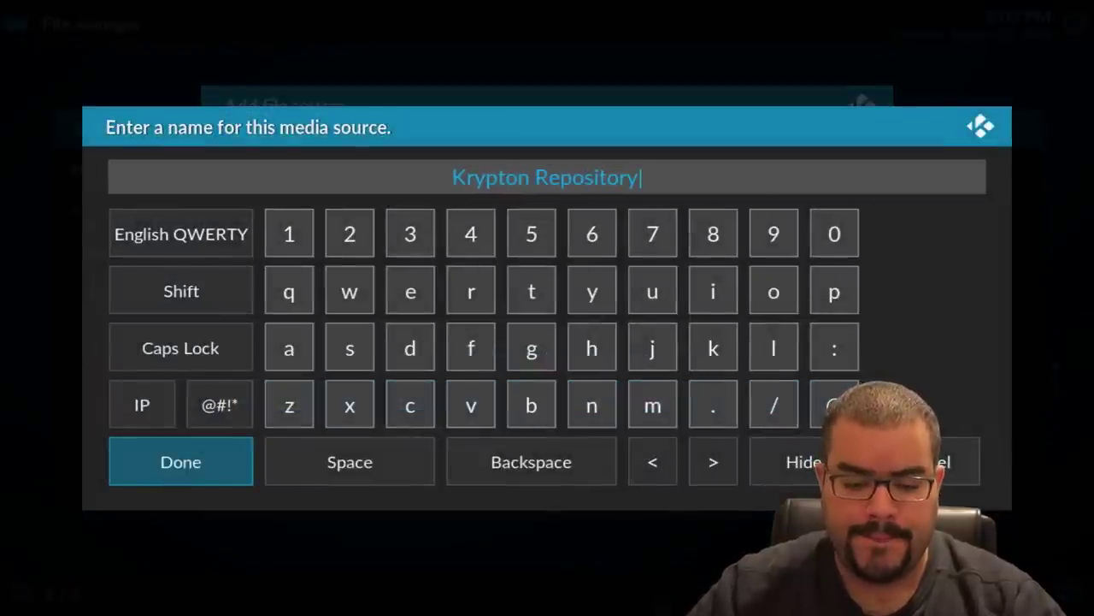
pyautogui.press('Return')
pyautogui.press('Down')
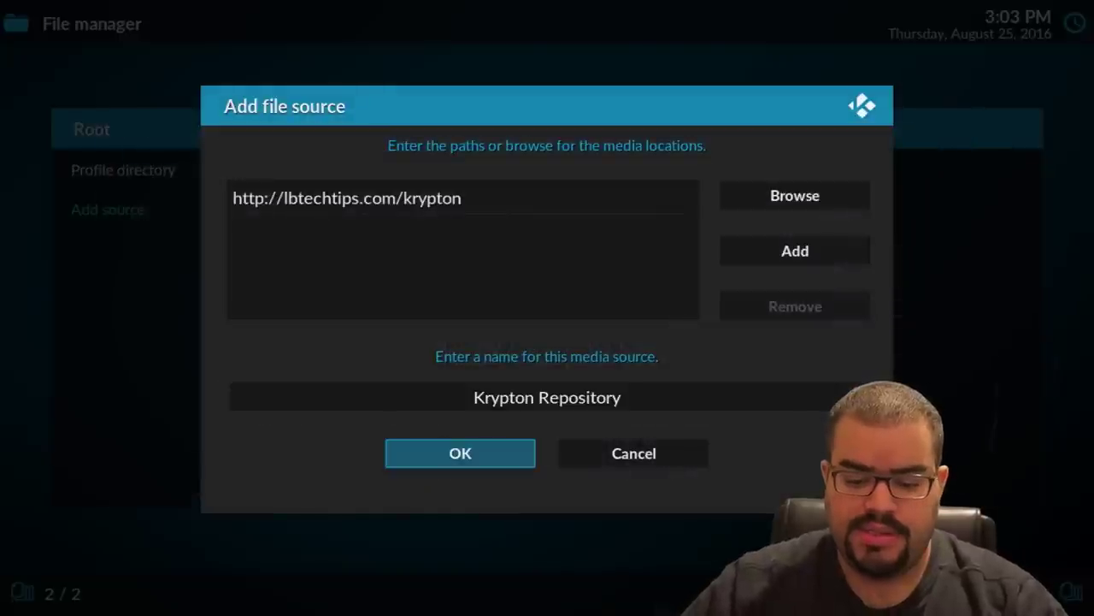
pyautogui.press('Return')
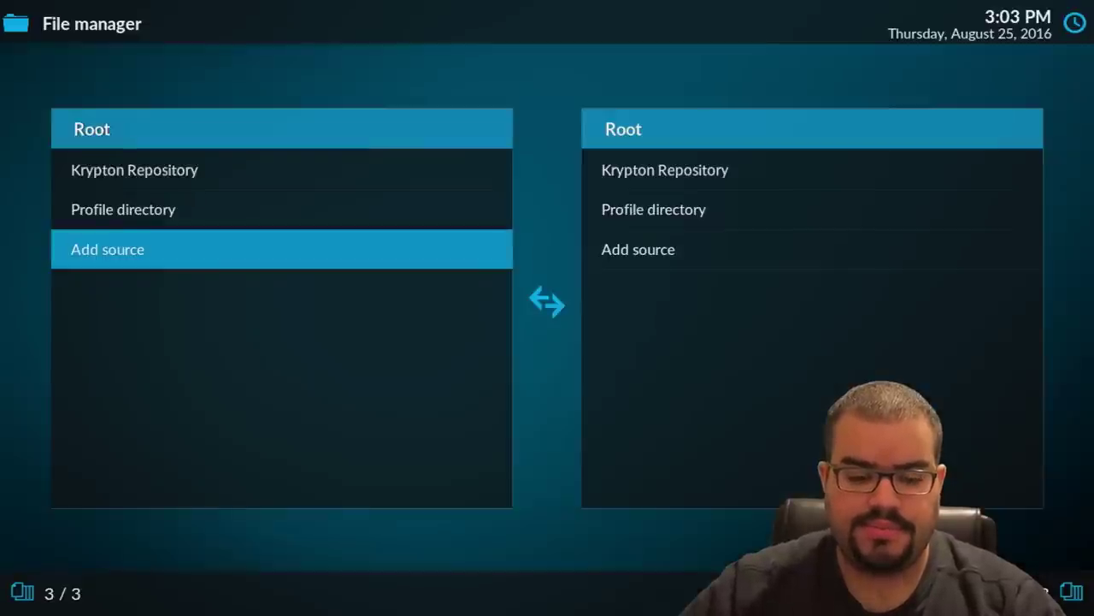
pyautogui.press('Escape')
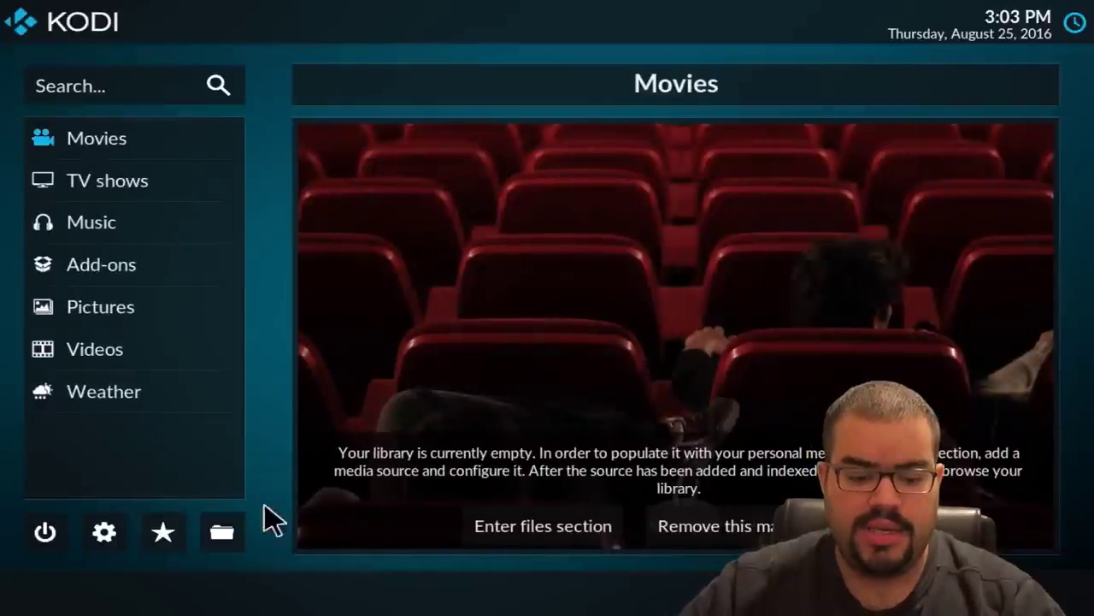
# - Turn on Unknown sources in System > Add-ons settings and accept the warning with Yes
pyautogui.click(104, 534)
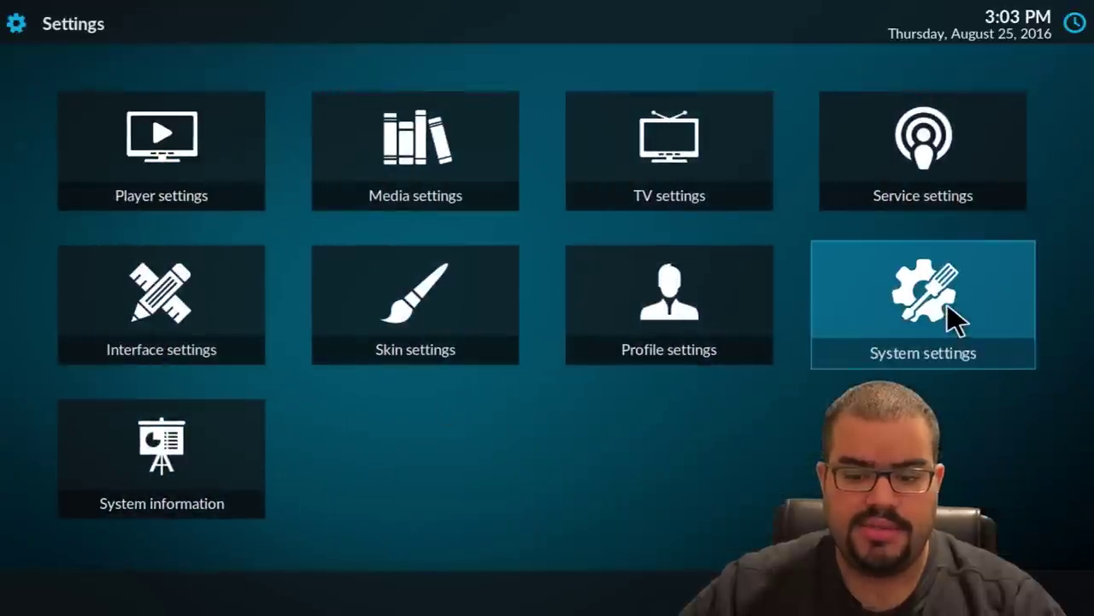
pyautogui.click(955, 320)
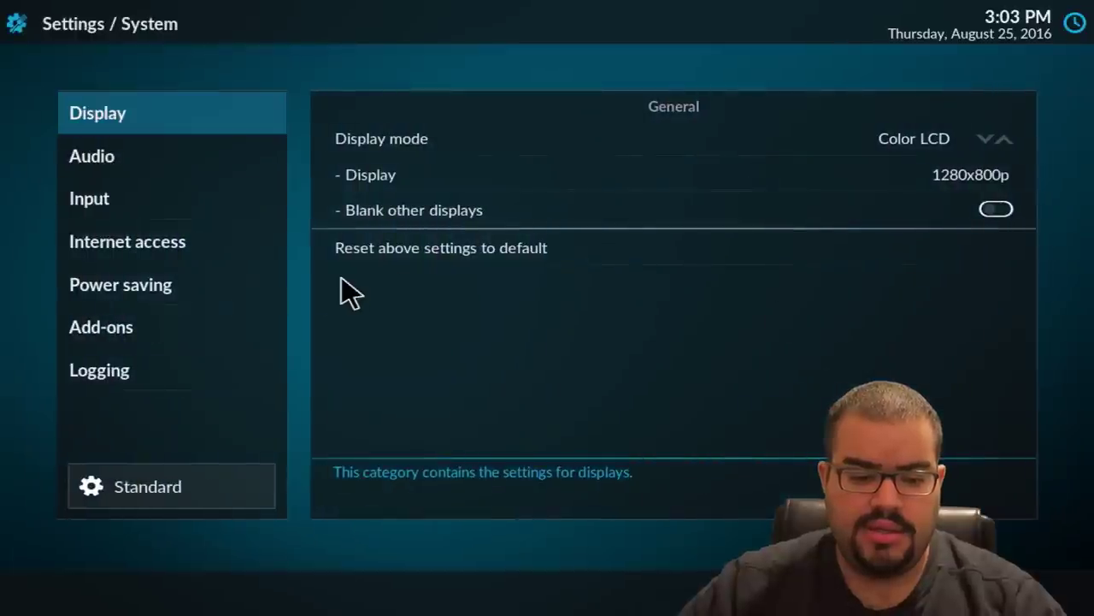
pyautogui.click(255, 345)
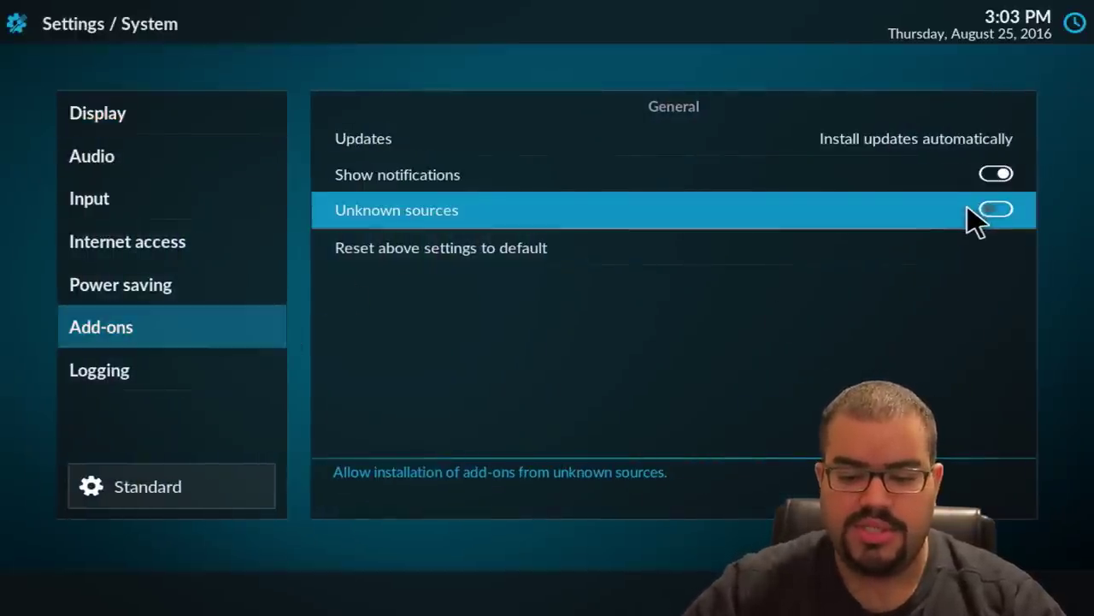
pyautogui.click(991, 208)
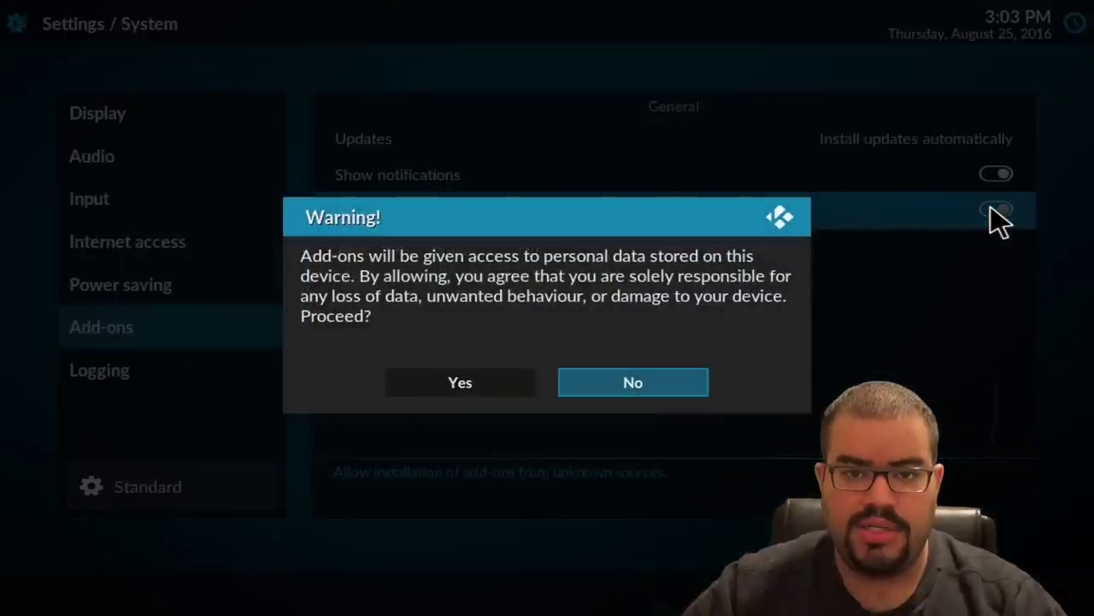
pyautogui.click(500, 376)
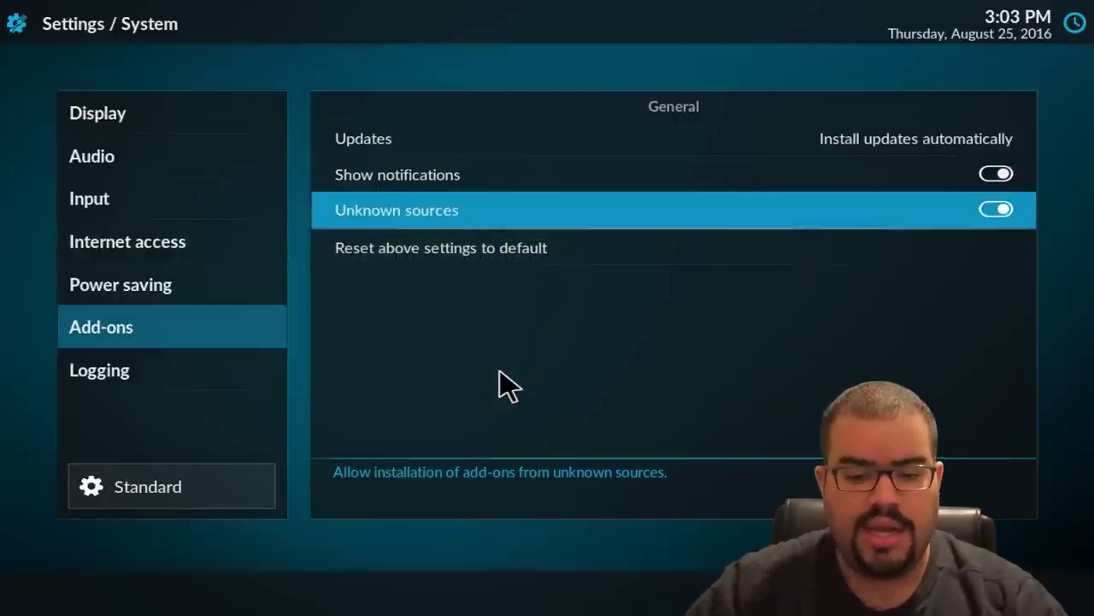
pyautogui.press('Escape')
pyautogui.press('Escape')
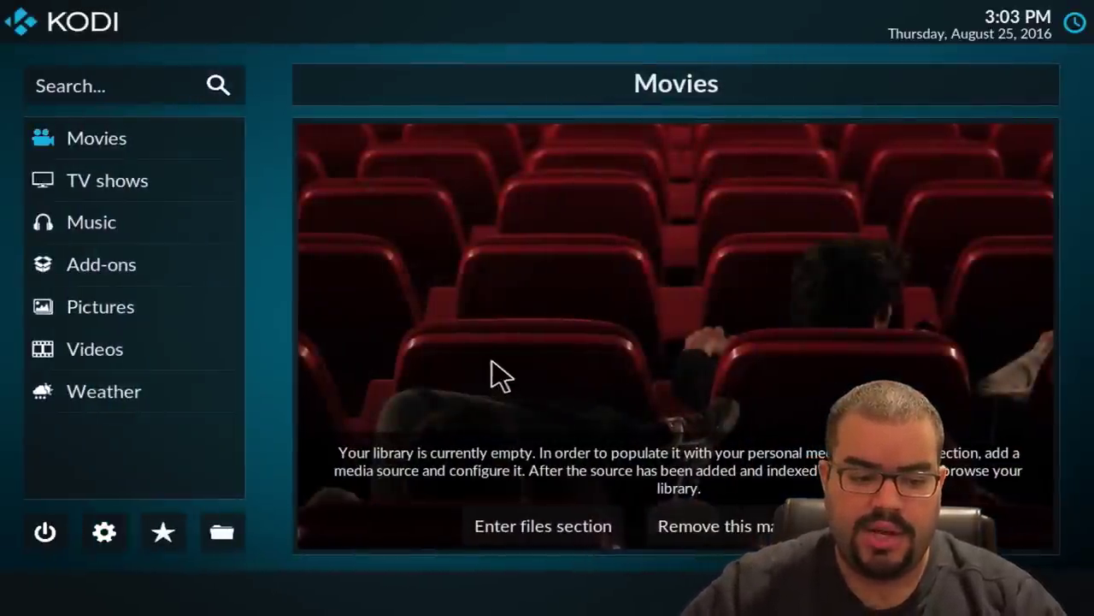
# - Install repository.kryptonrepository-1.1.zip from the Krypton Repository source via Install from zip file
pyautogui.moveTo(178, 276)
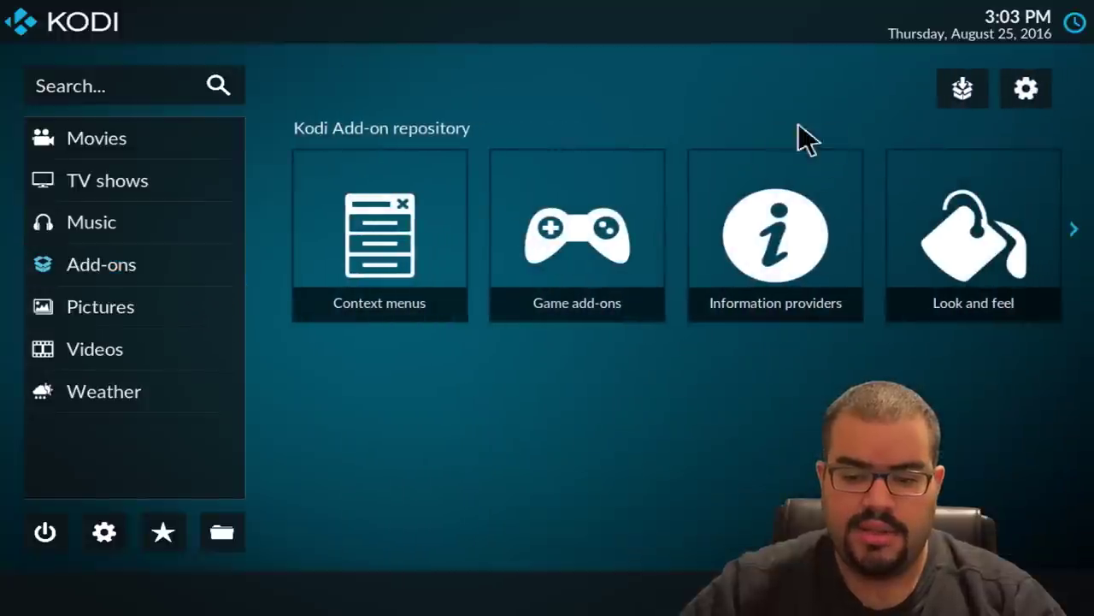
pyautogui.click(956, 89)
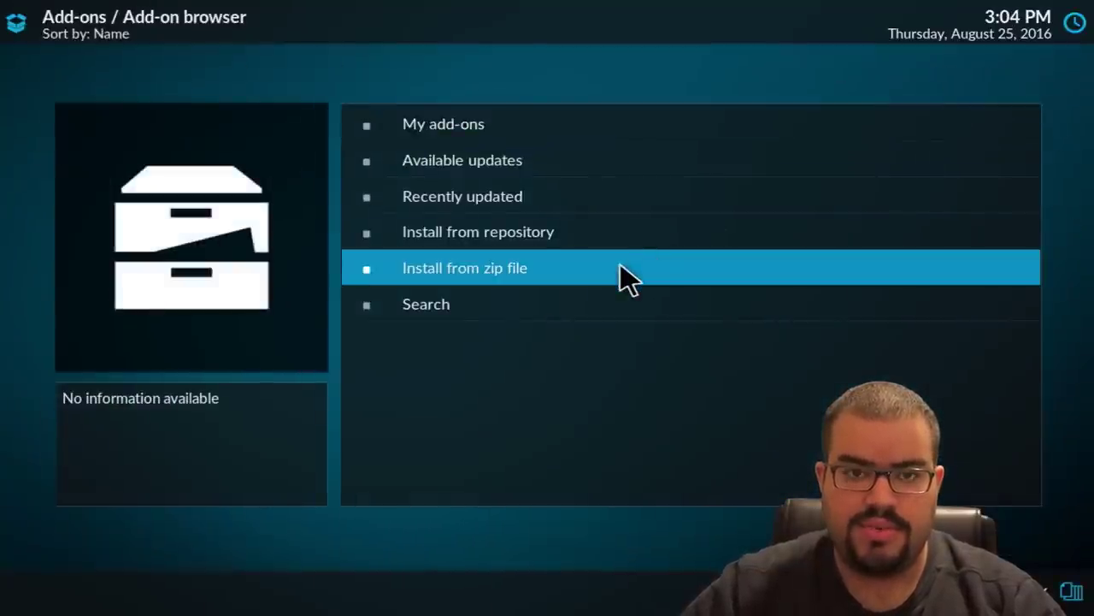
pyautogui.click(621, 265)
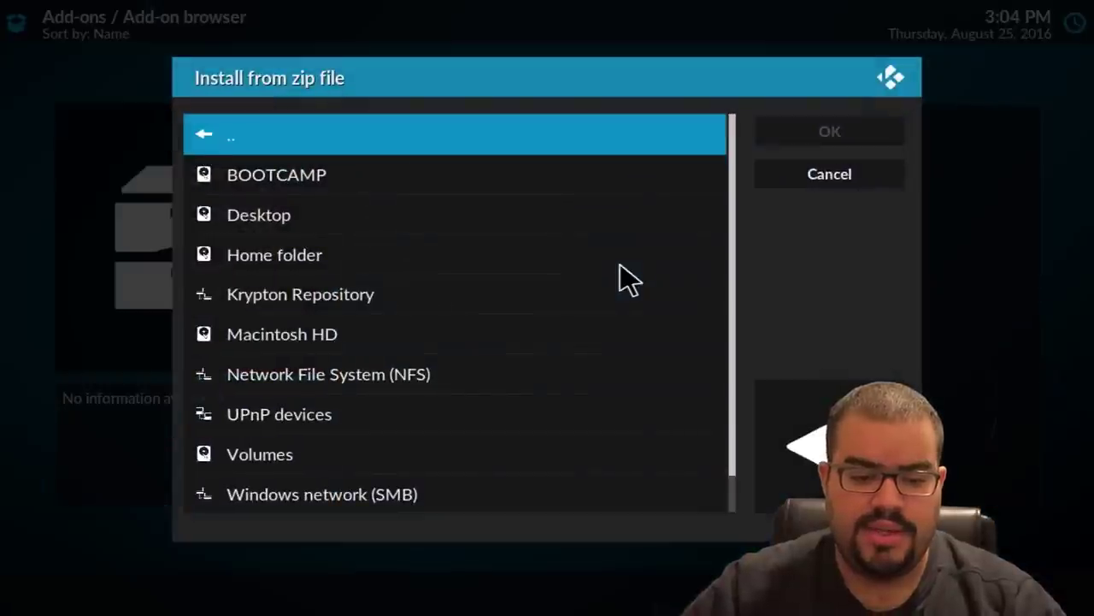
pyautogui.click(416, 288)
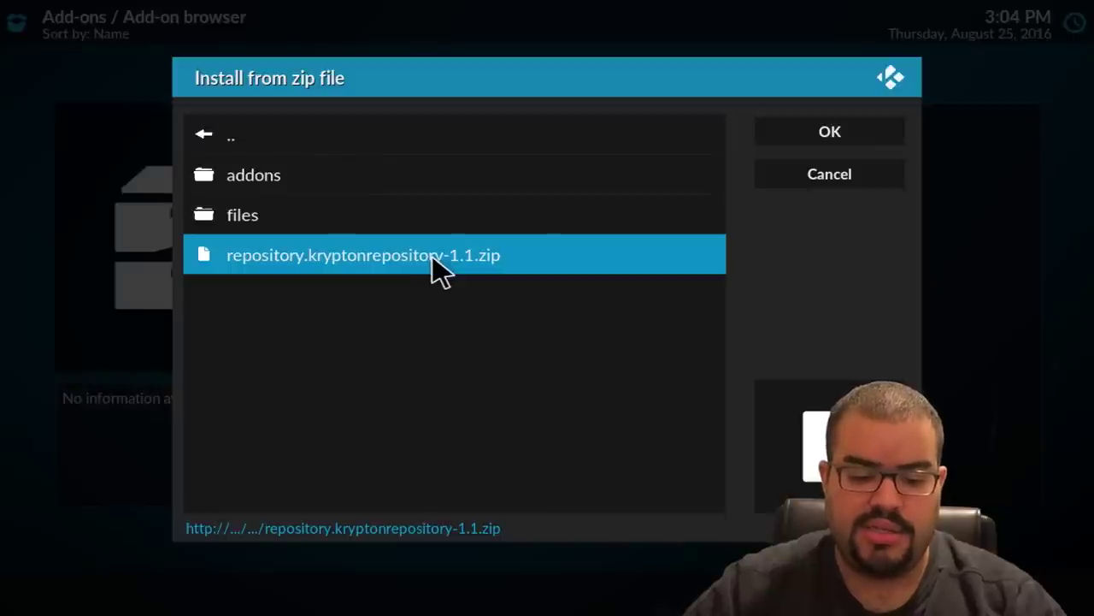
pyautogui.click(432, 256)
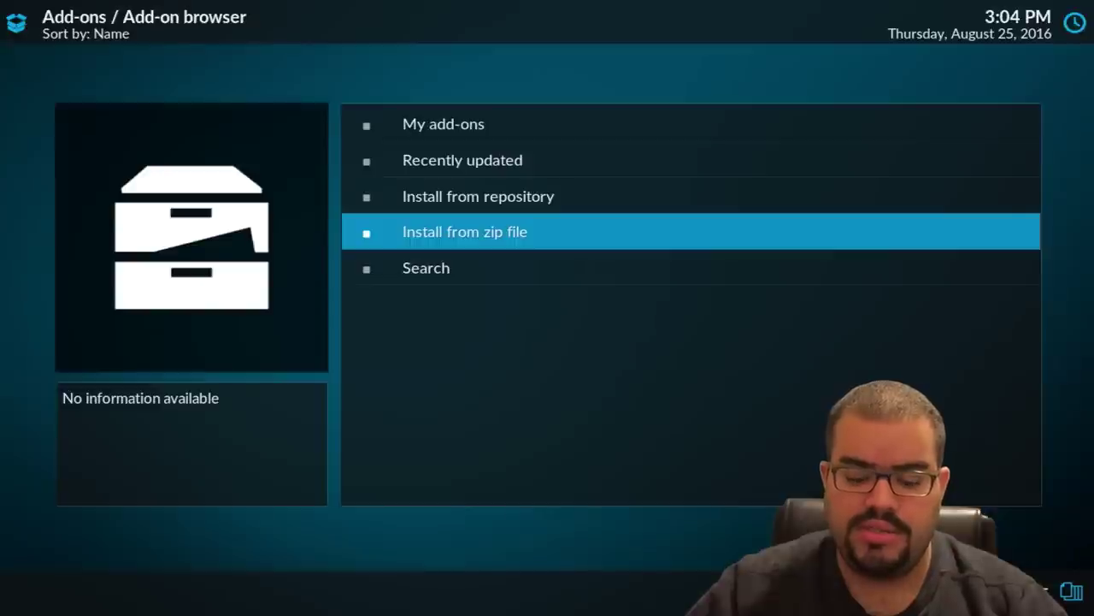
# - Install XML Downloader from Krypton Repository's Program add-ons, then go back to the Add-ons home
pyautogui.press('Up')
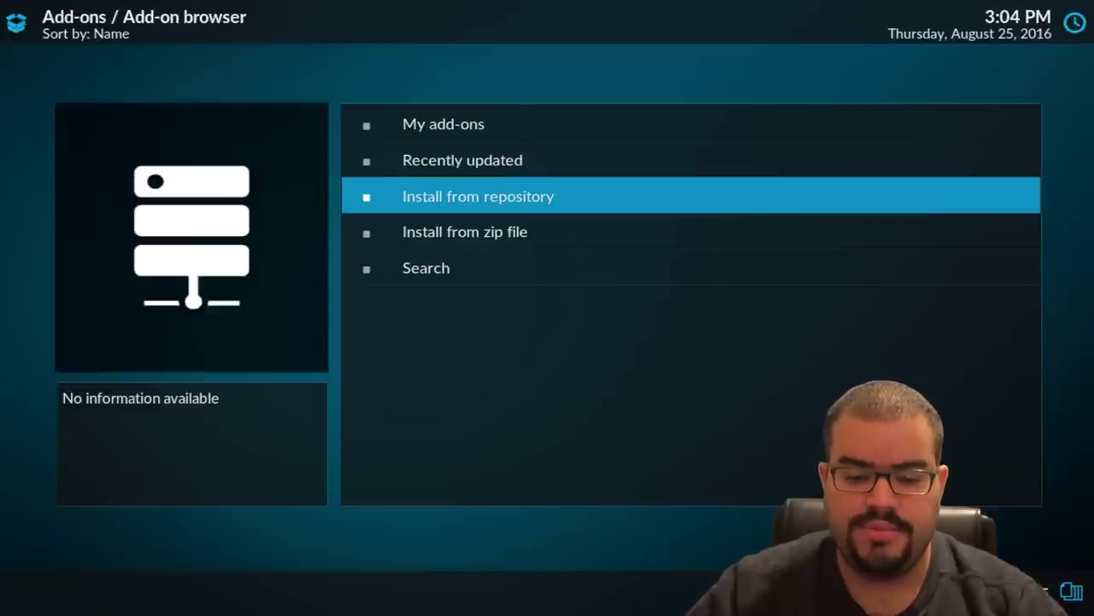
pyautogui.press('Return')
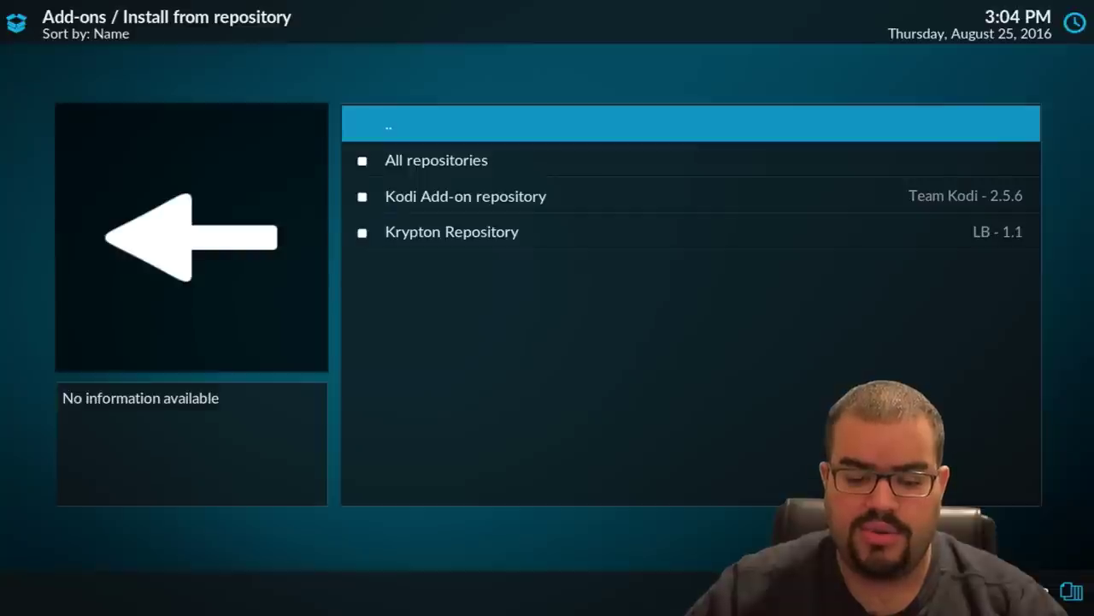
pyautogui.press('Down')
pyautogui.press('Down')
pyautogui.press('Down')
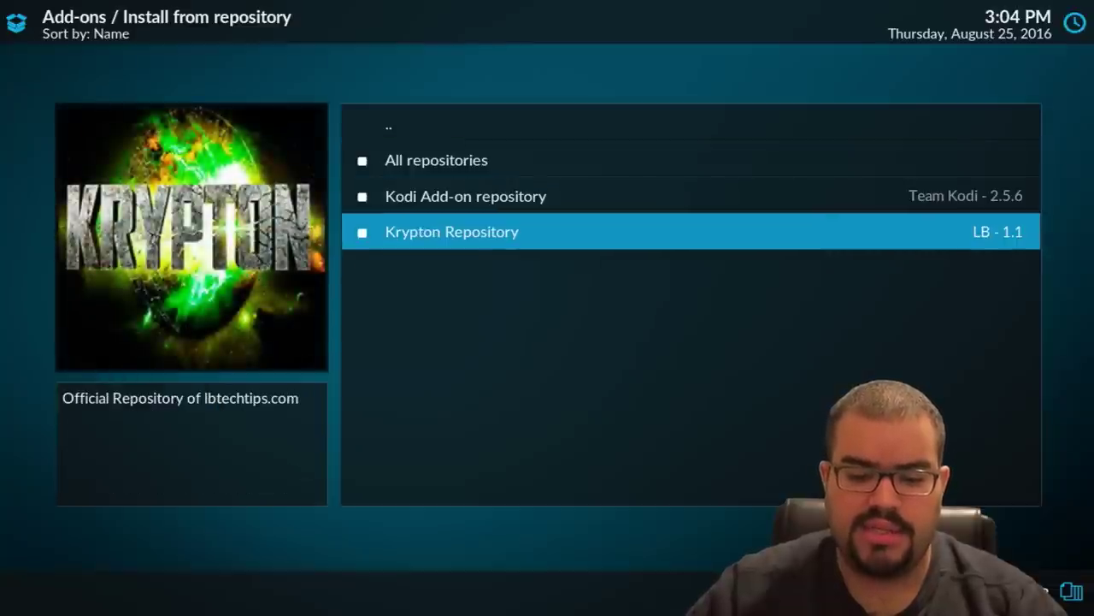
pyautogui.press('Return')
pyautogui.press('Down')
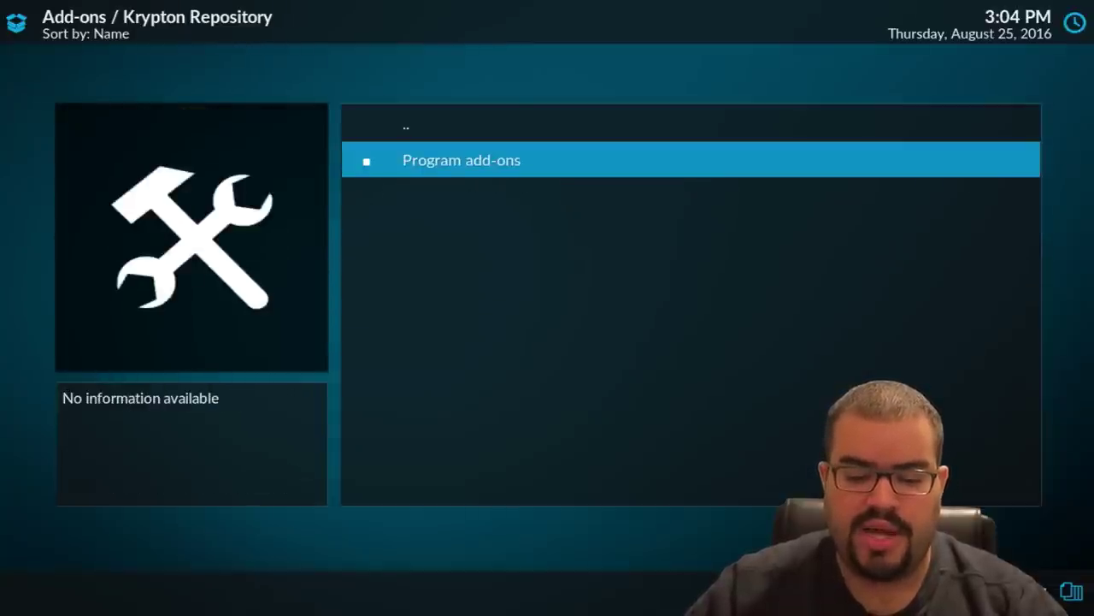
pyautogui.press('Return')
pyautogui.press('Down')
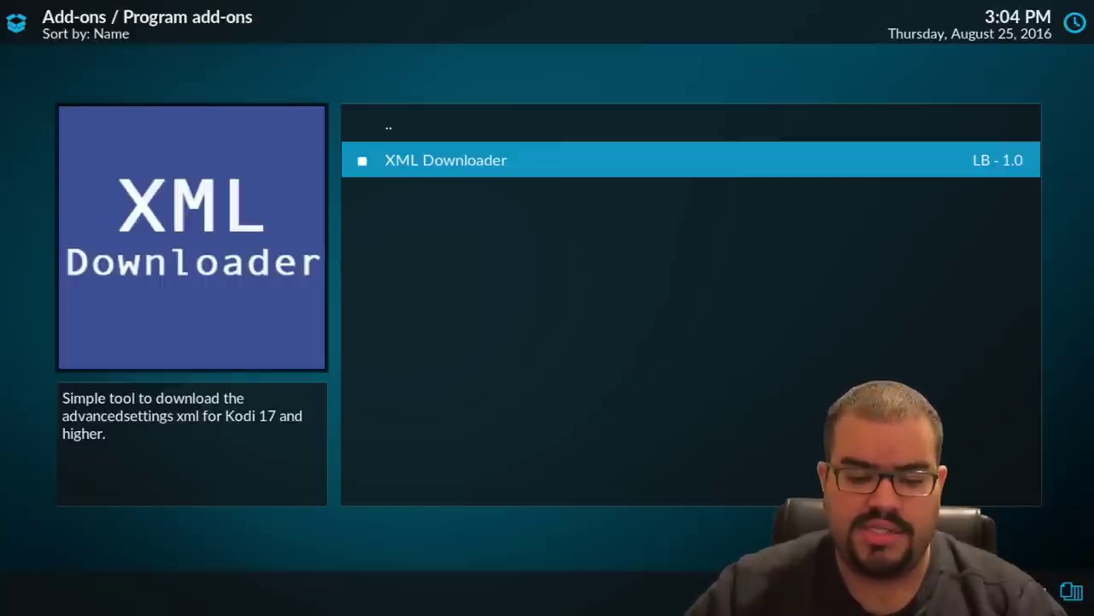
pyautogui.press('Return')
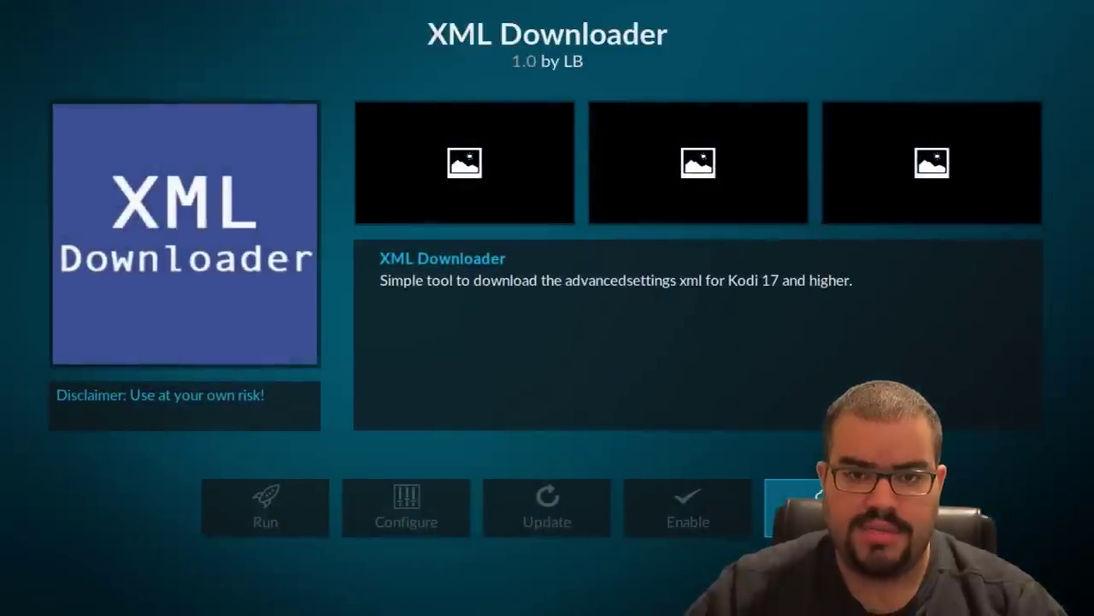
pyautogui.press('Return')
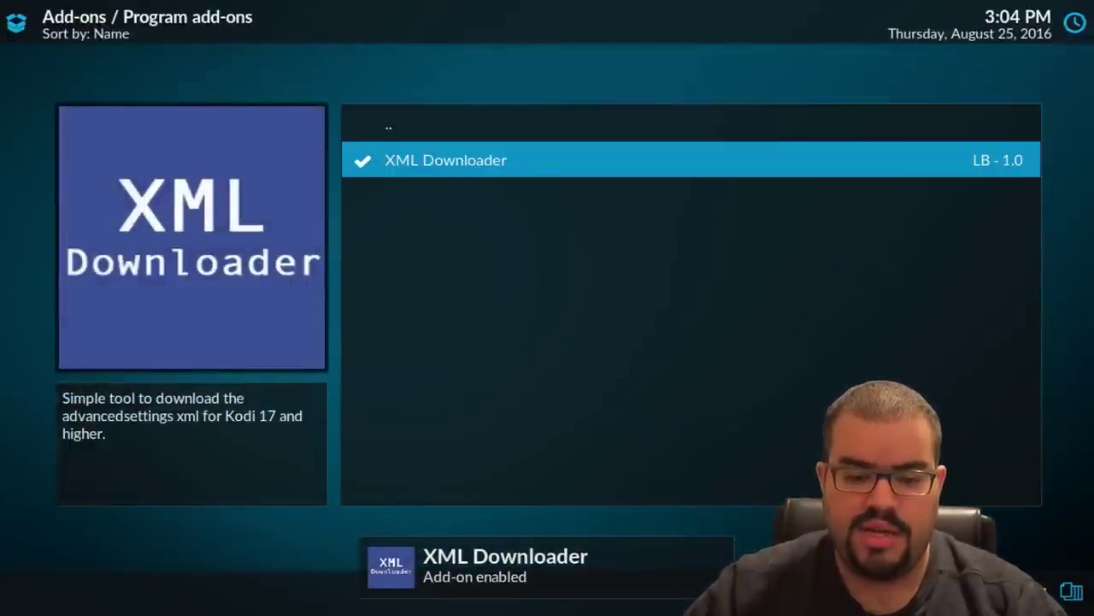
pyautogui.press('BackSpace')
pyautogui.press('BackSpace')
pyautogui.press('BackSpace')
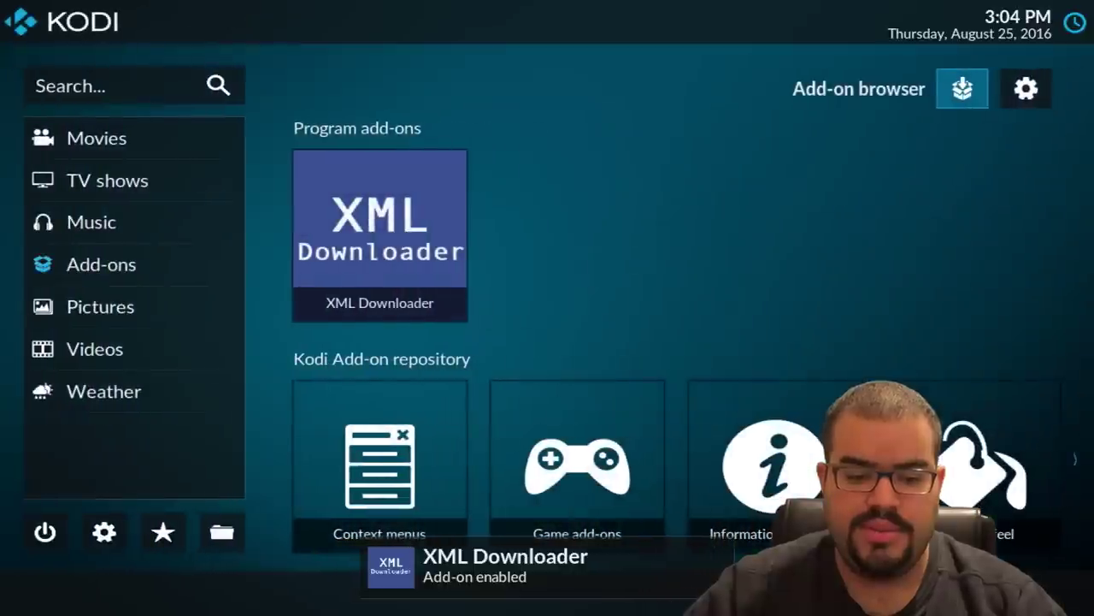
# - Download advancedsettings in XML Downloader, acknowledge Download Complete, and return to the Add-ons home
pyautogui.click(366, 221)
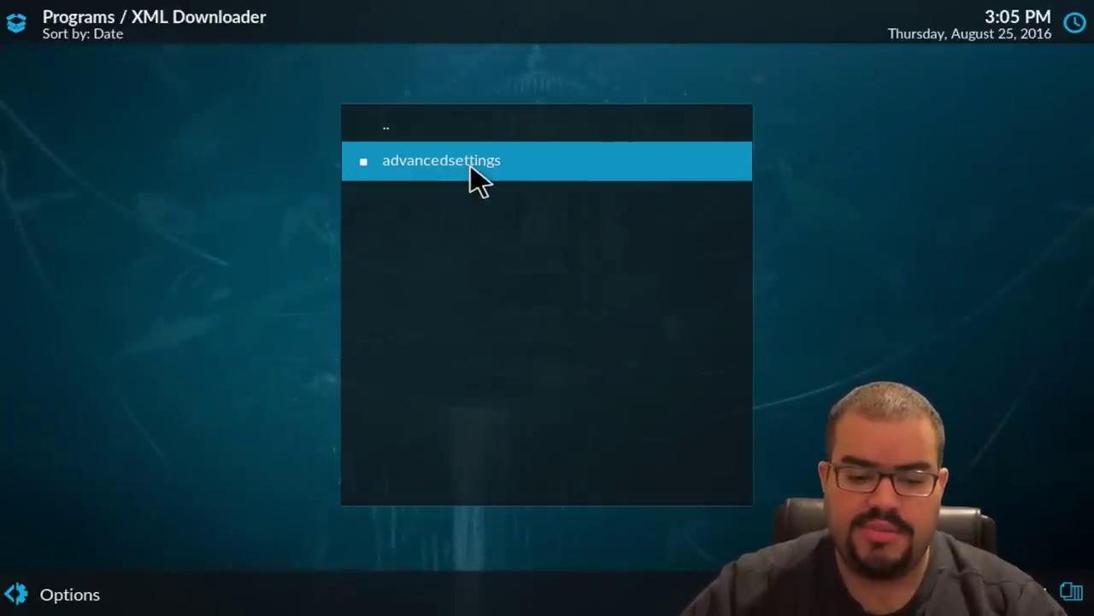
pyautogui.click(471, 165)
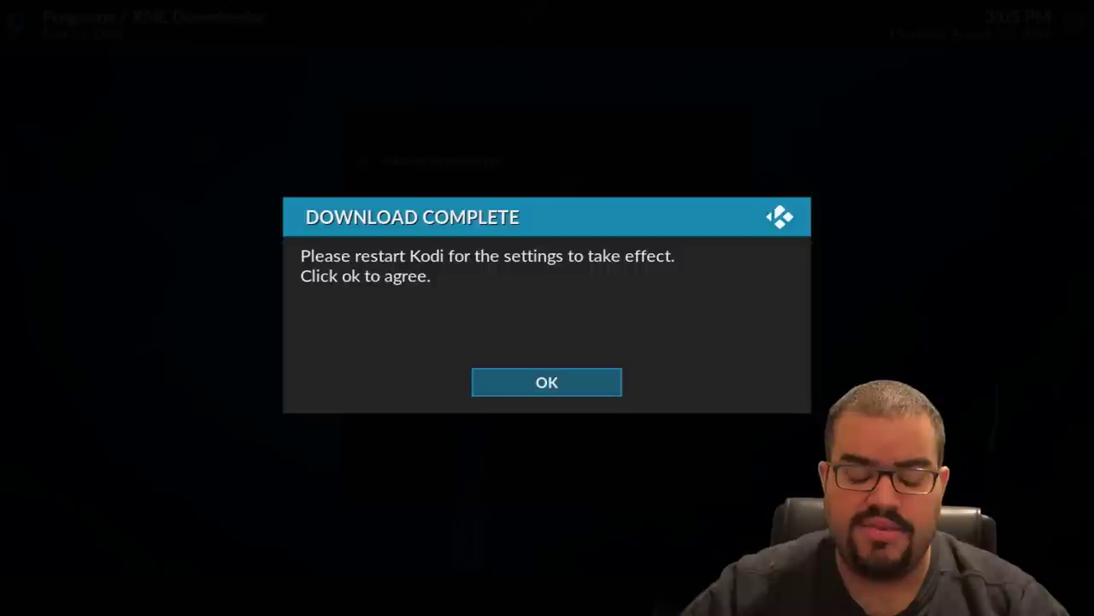
pyautogui.click(545, 376)
pyautogui.press('BackSpace')
pyautogui.press('BackSpace')
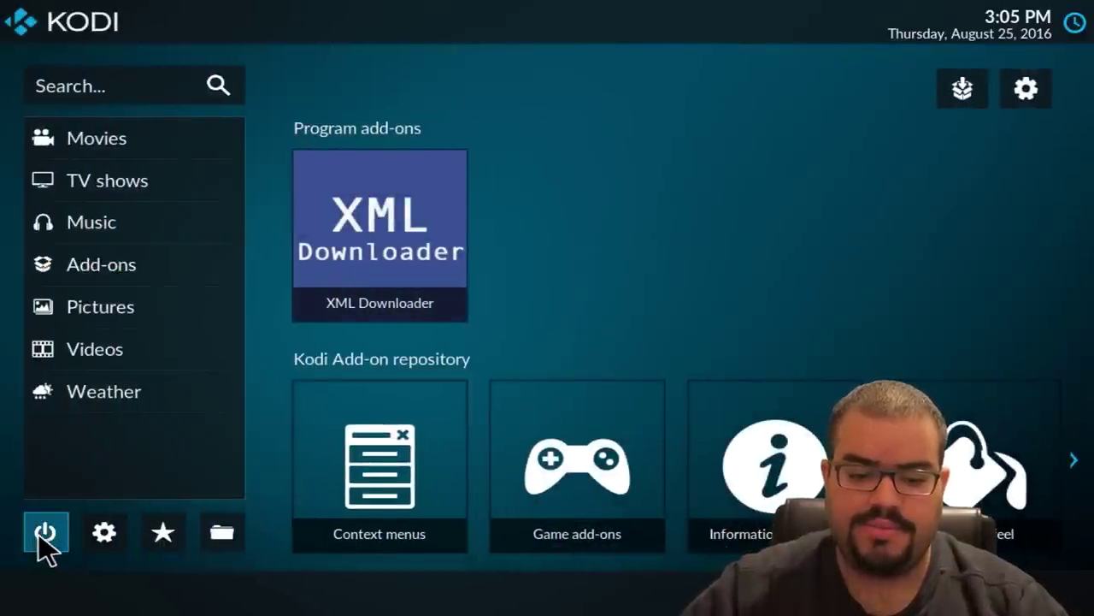
# - Browse the Profile directory in File manager and locate advancedsettings.xml (350 B)
pyautogui.click(38, 536)
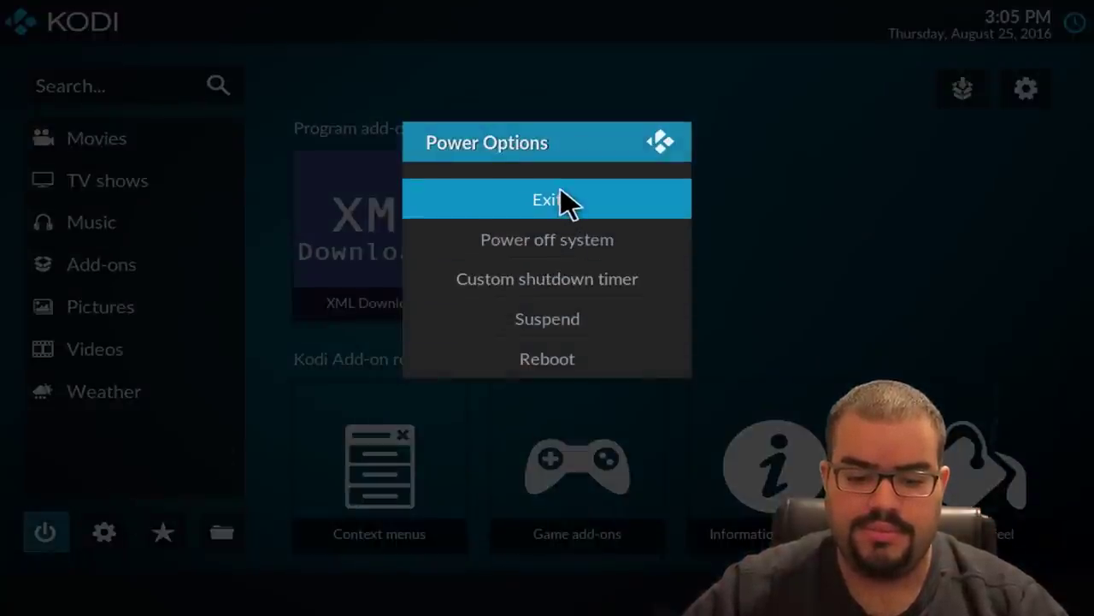
pyautogui.click(222, 535)
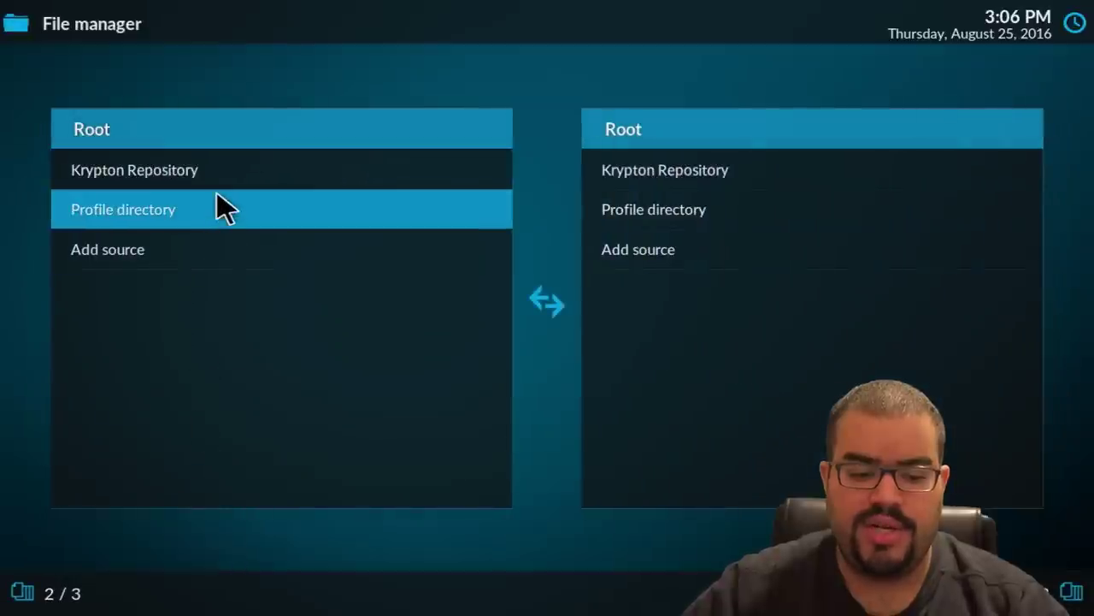
pyautogui.click(213, 221)
pyautogui.scroll(-4, 210, 363)
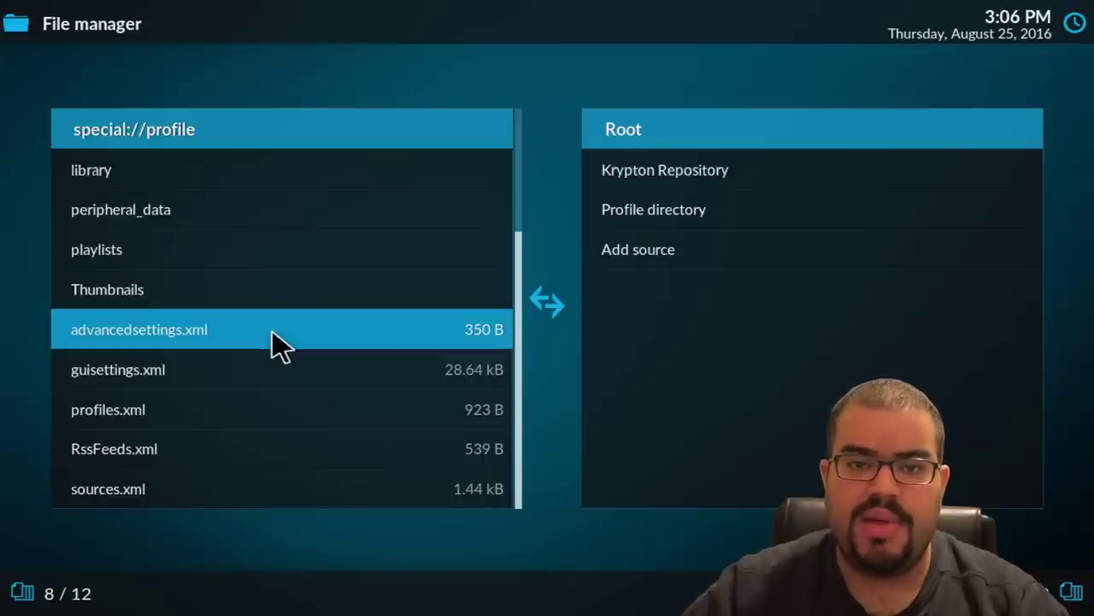
pyautogui.press('Escape')
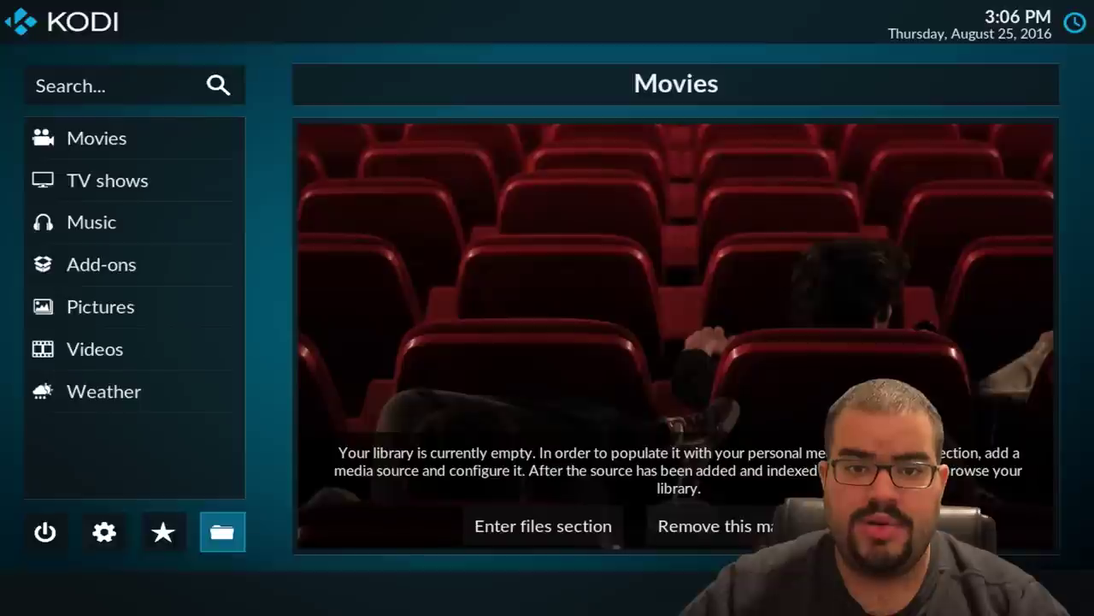